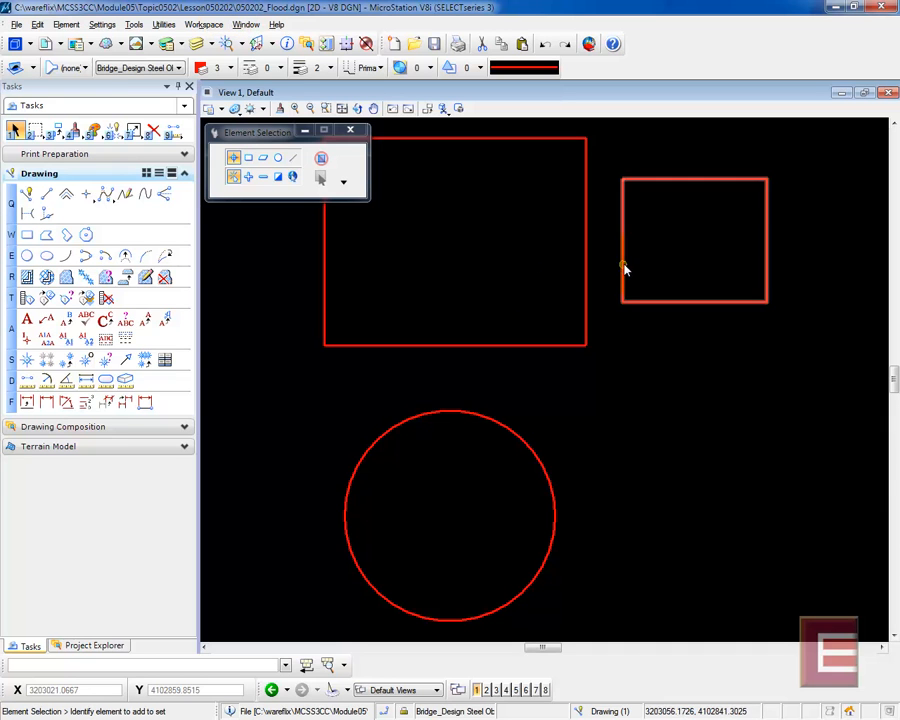
{"action": "mouse_move", "coordinate": [447, 420]}
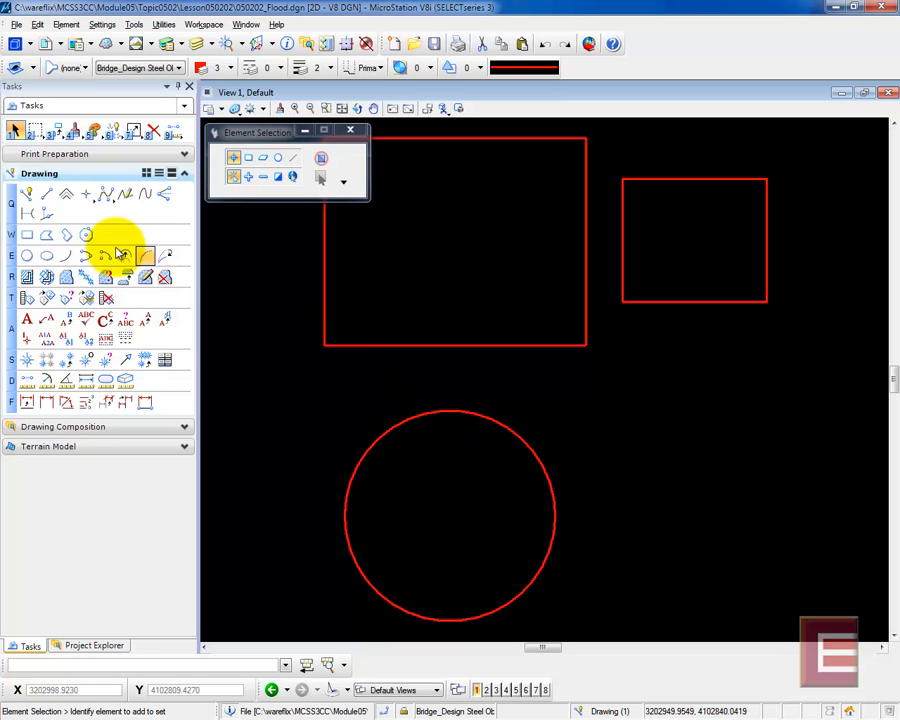
{"action": "left_click", "coordinate": [36, 174]}
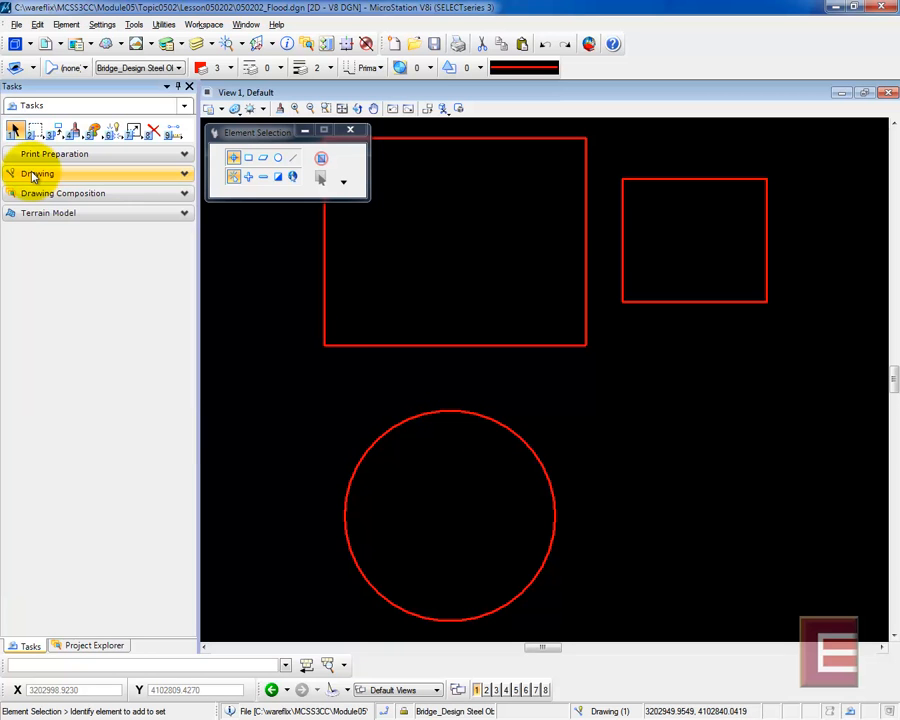
{"action": "left_click", "coordinate": [34, 175]}
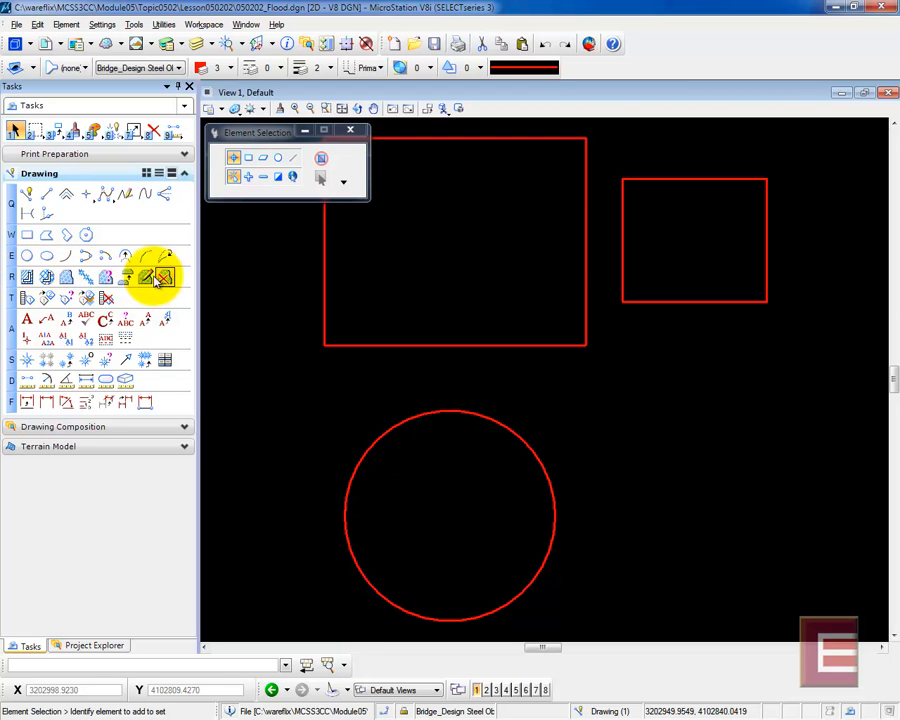
Set up Crosshatch Area with the Flood method, 10 spacing both ways, angles 45° and 135°, and Associative Pattern off.
{"action": "left_click", "coordinate": [46, 279]}
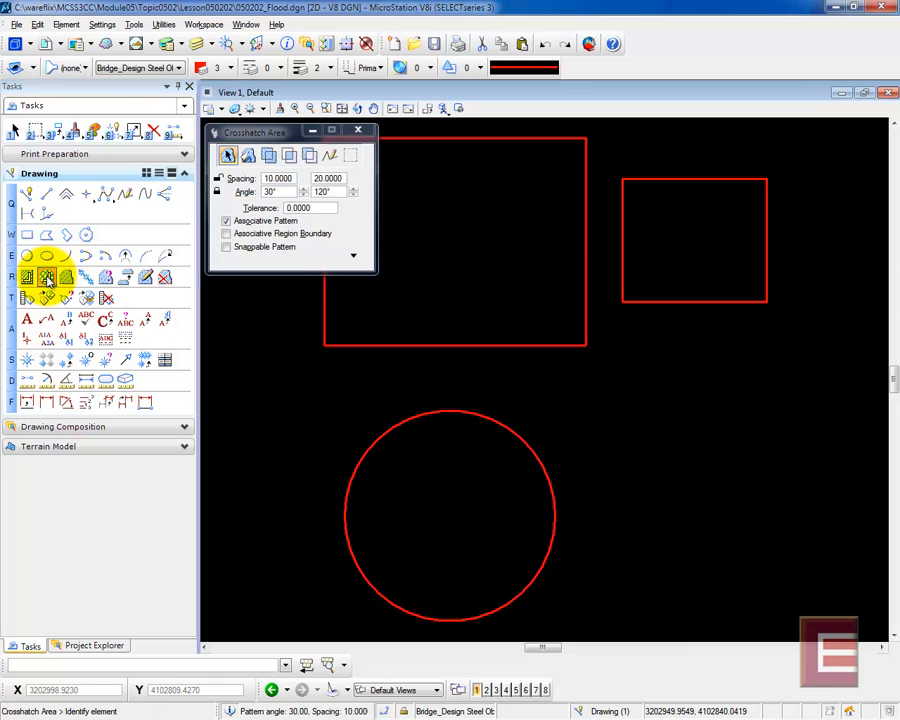
{"action": "left_click", "coordinate": [249, 157]}
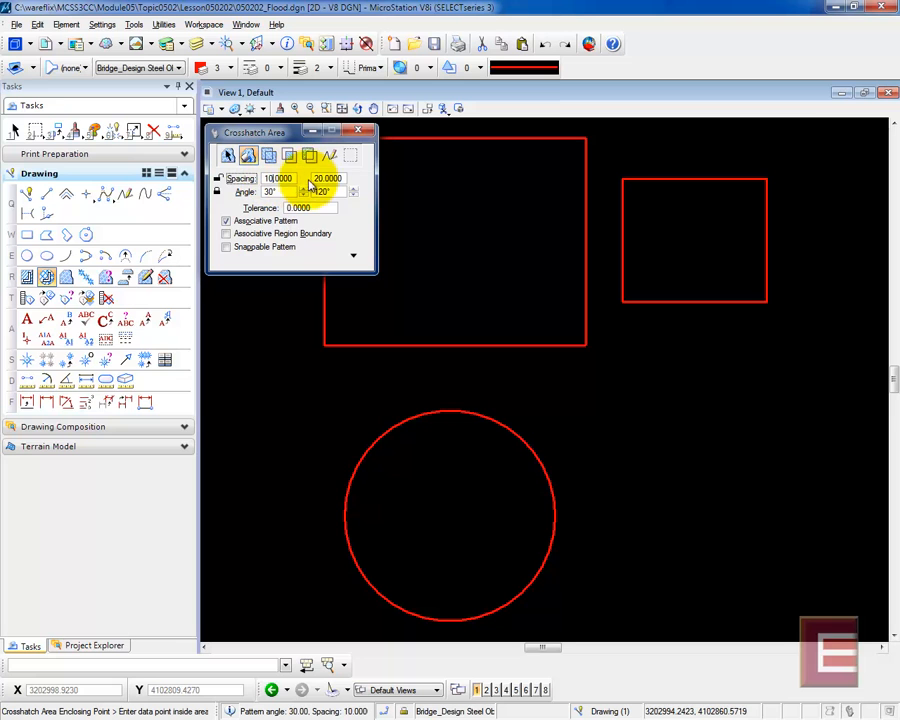
{"action": "double_click", "coordinate": [326, 180]}
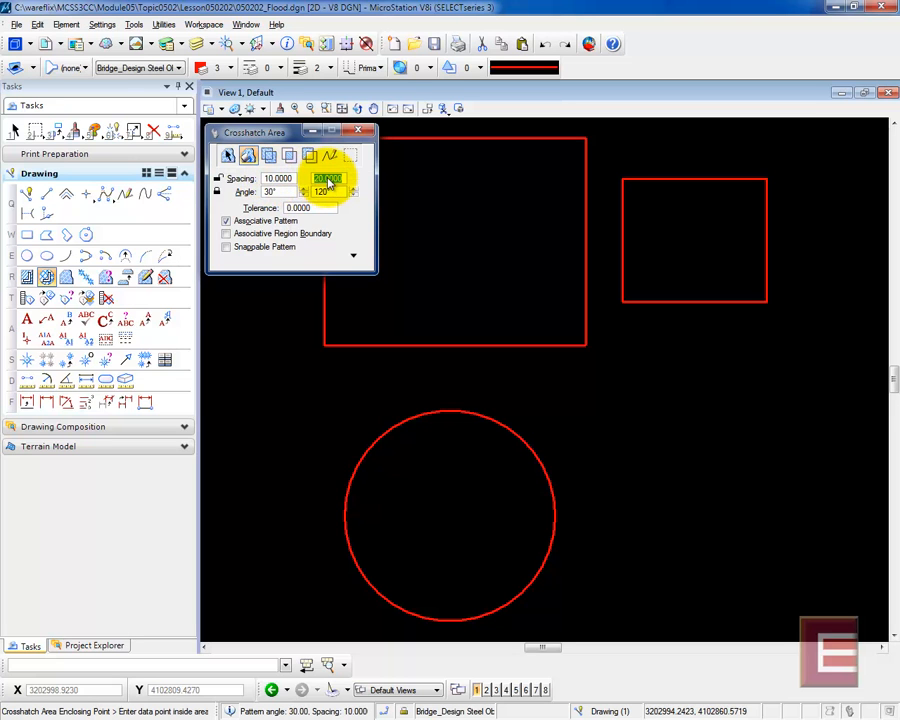
{"action": "type", "text": "10"}
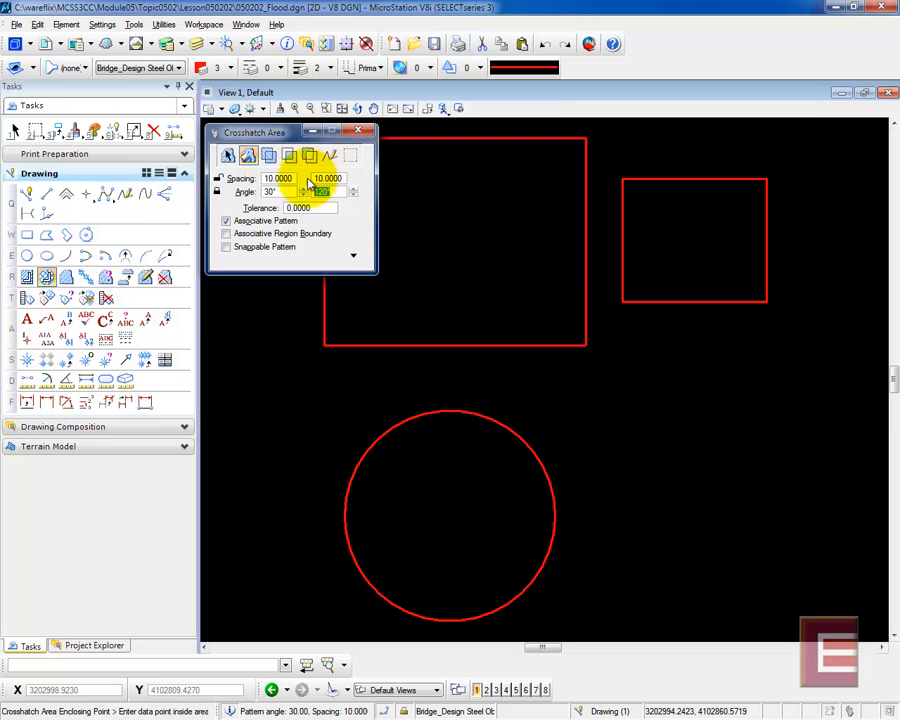
{"action": "double_click", "coordinate": [281, 191]}
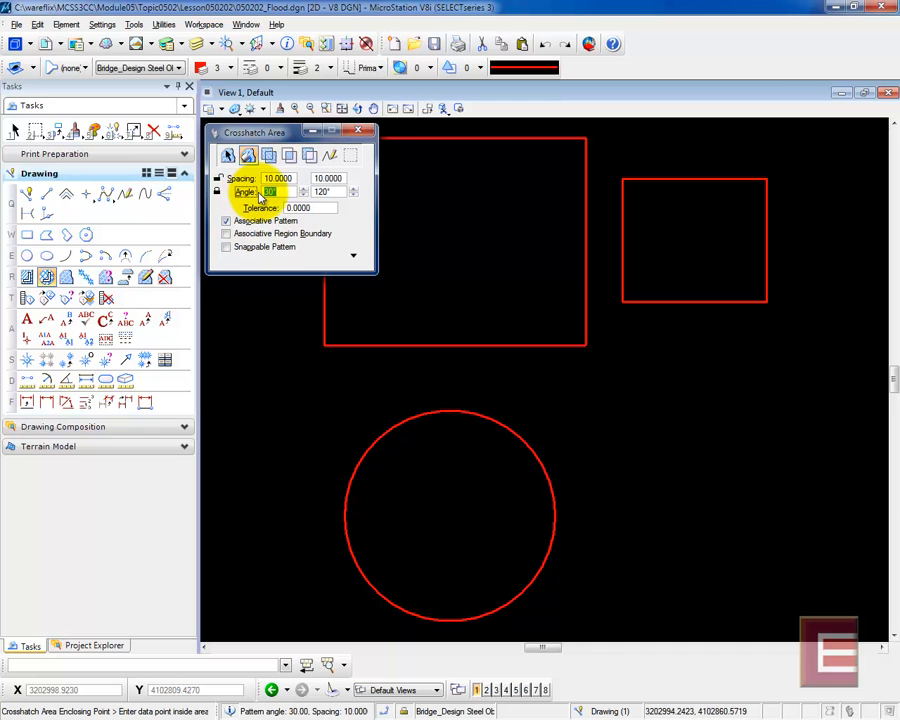
{"action": "key", "text": "Tab"}
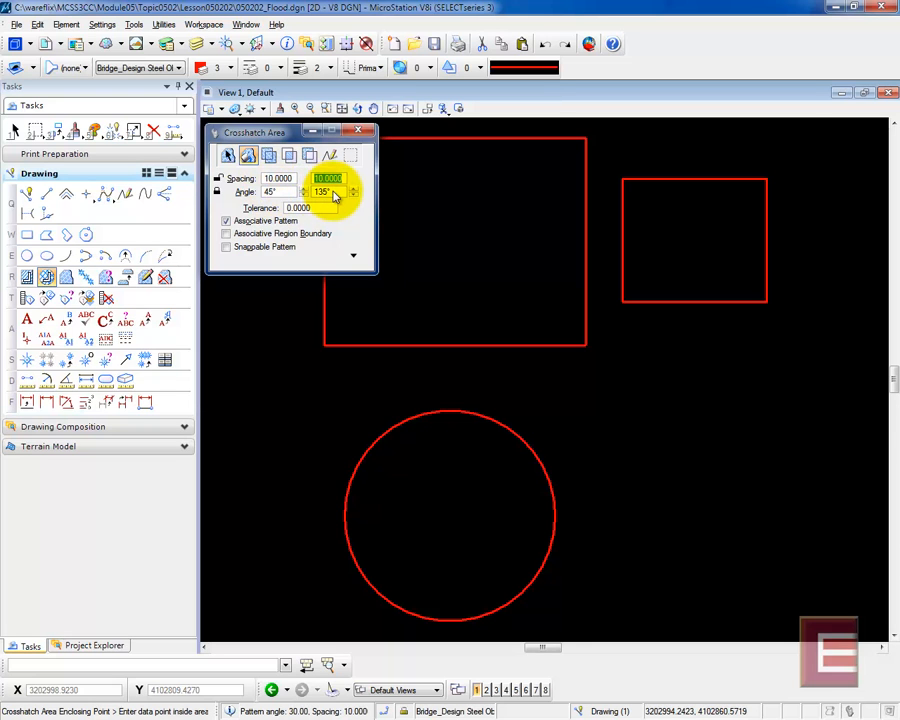
{"action": "left_click", "coordinate": [228, 221]}
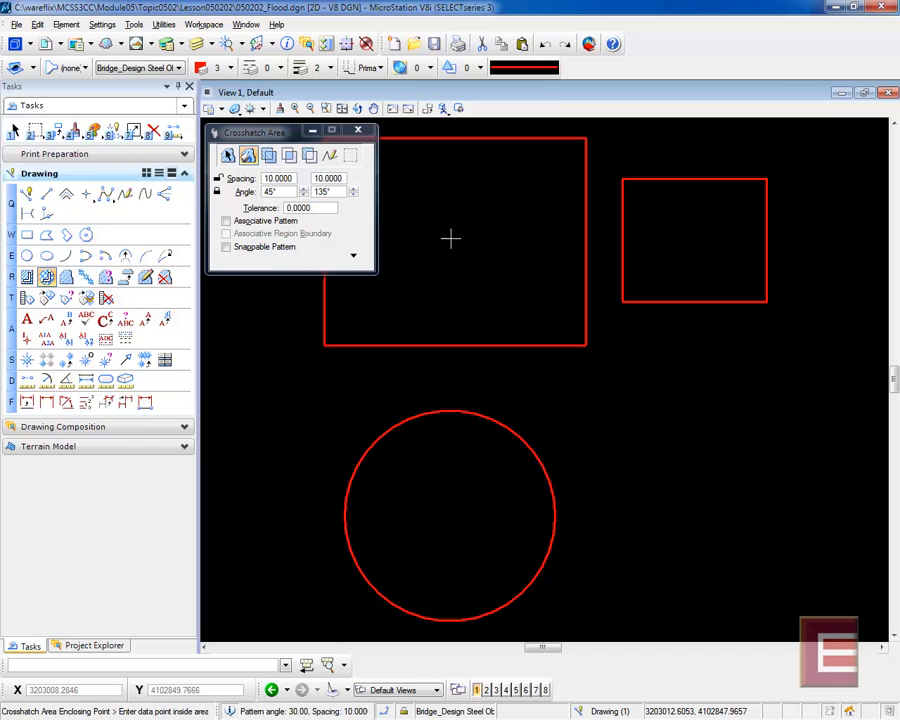
Crosshatch the interior of the large rectangle by flooding it, and undo the pattern.
{"action": "left_click", "coordinate": [449, 237]}
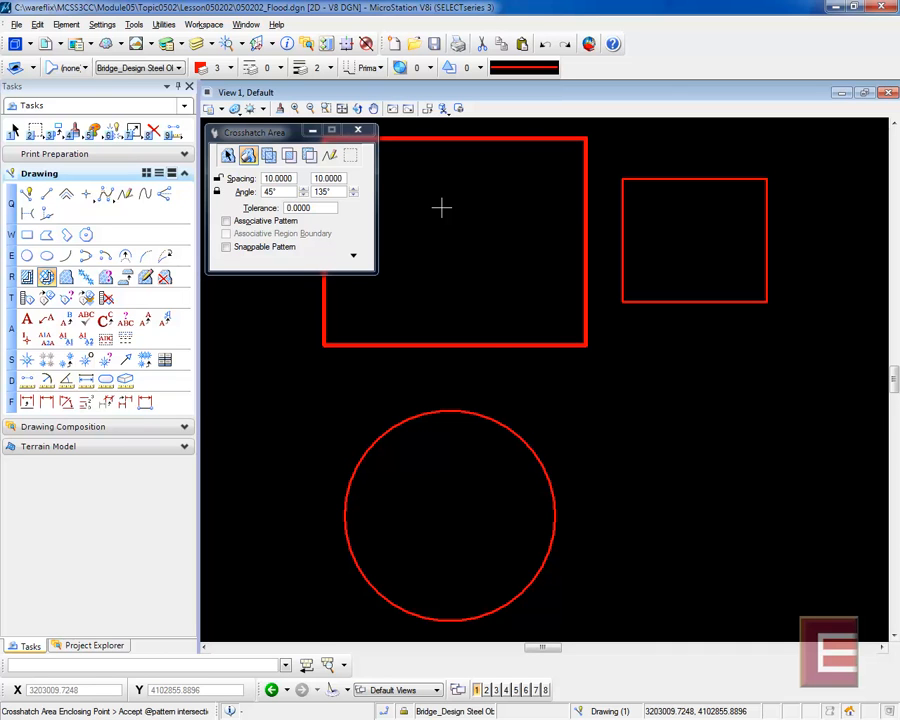
{"action": "left_click", "coordinate": [438, 230]}
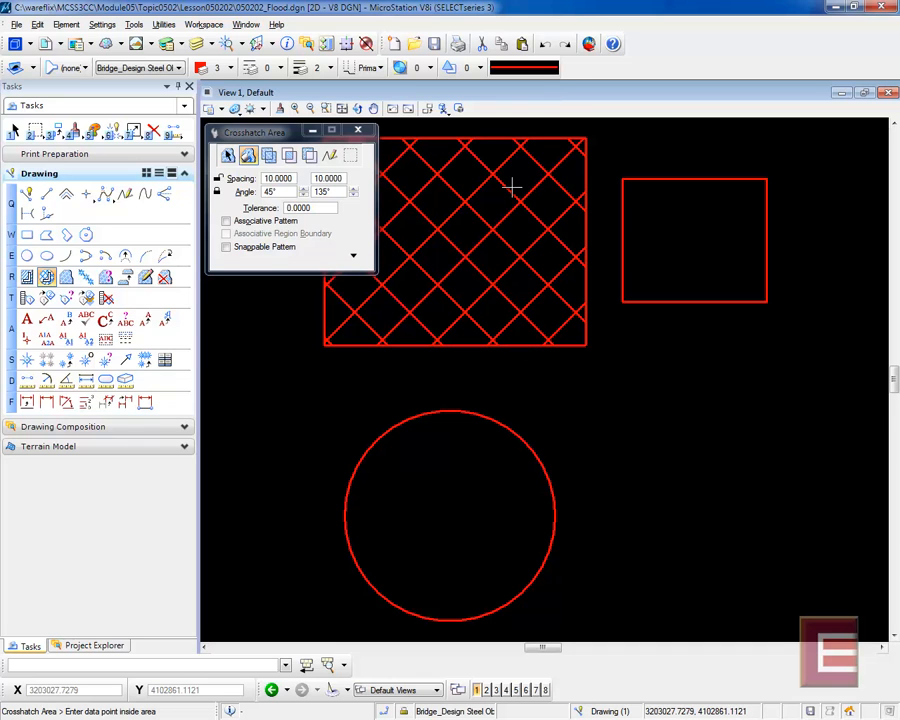
{"action": "left_click", "coordinate": [546, 46]}
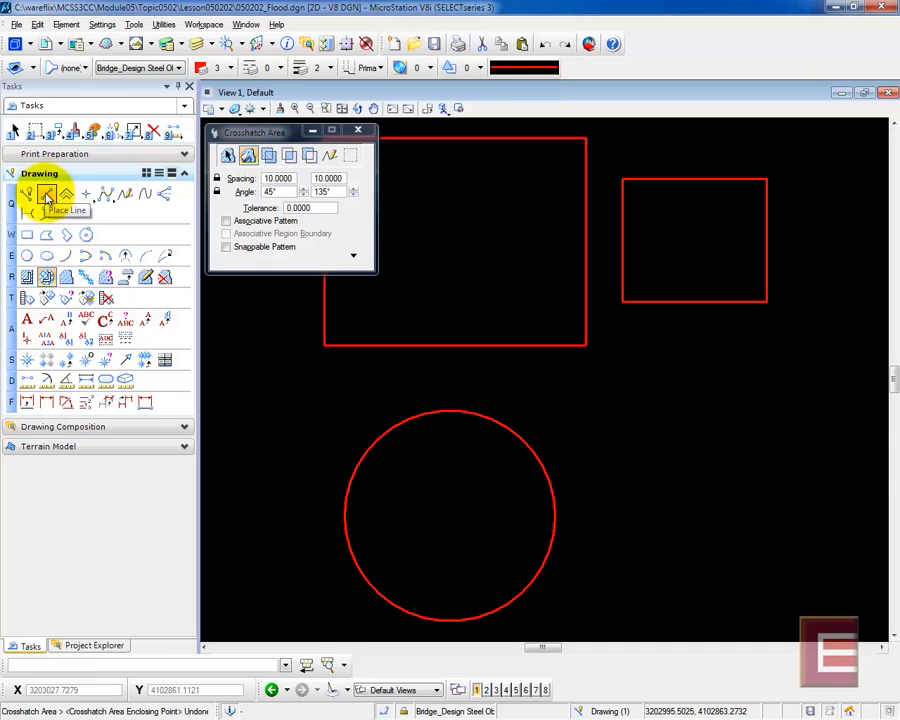
Draw two diagonal lines across the large rectangle, one cutting its upper-left corner and one its lower-right corner, both extending past its edges.
{"action": "left_click", "coordinate": [47, 196]}
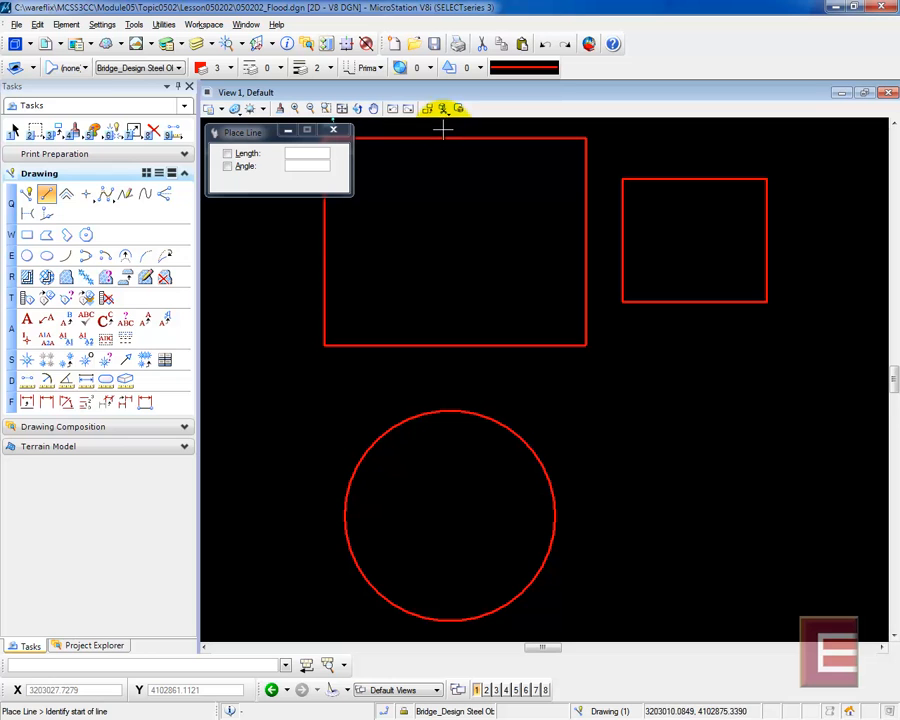
{"action": "left_click", "coordinate": [444, 130]}
{"action": "left_click", "coordinate": [267, 318]}
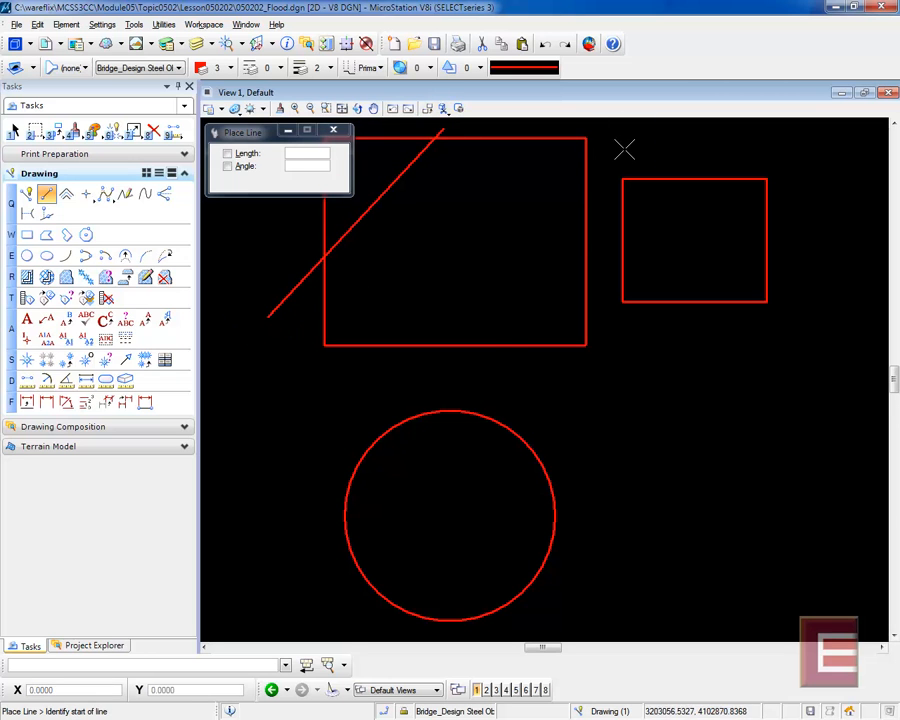
{"action": "left_click", "coordinate": [625, 150]}
{"action": "left_click", "coordinate": [435, 401]}
{"action": "right_click", "coordinate": [422, 307]}
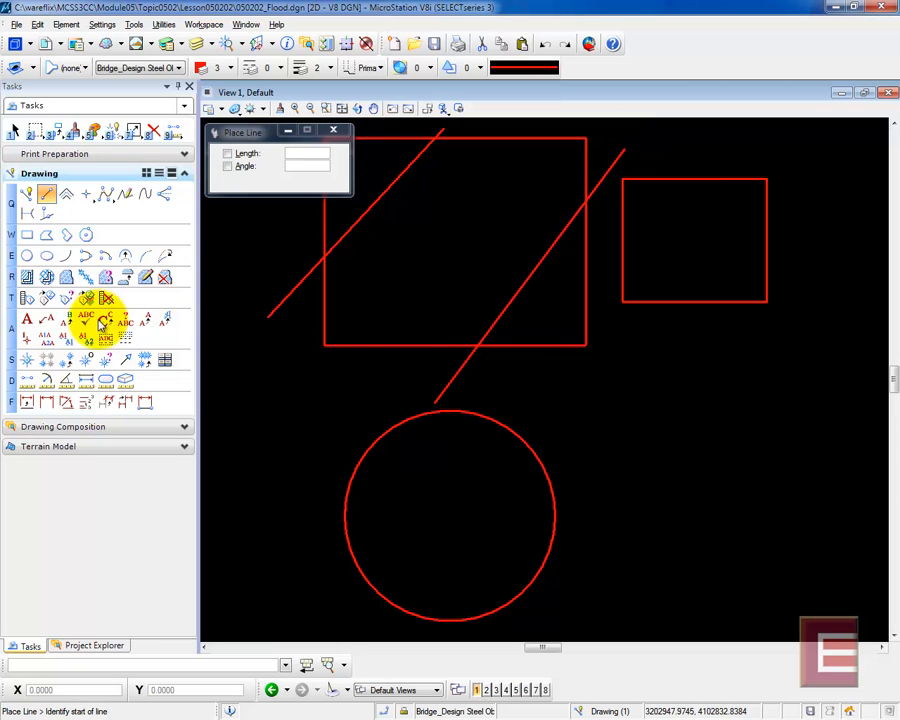
Preview the flood crosshatch boundary between the two diagonal lines inside the large rectangle and cancel it.
{"action": "left_click", "coordinate": [47, 278]}
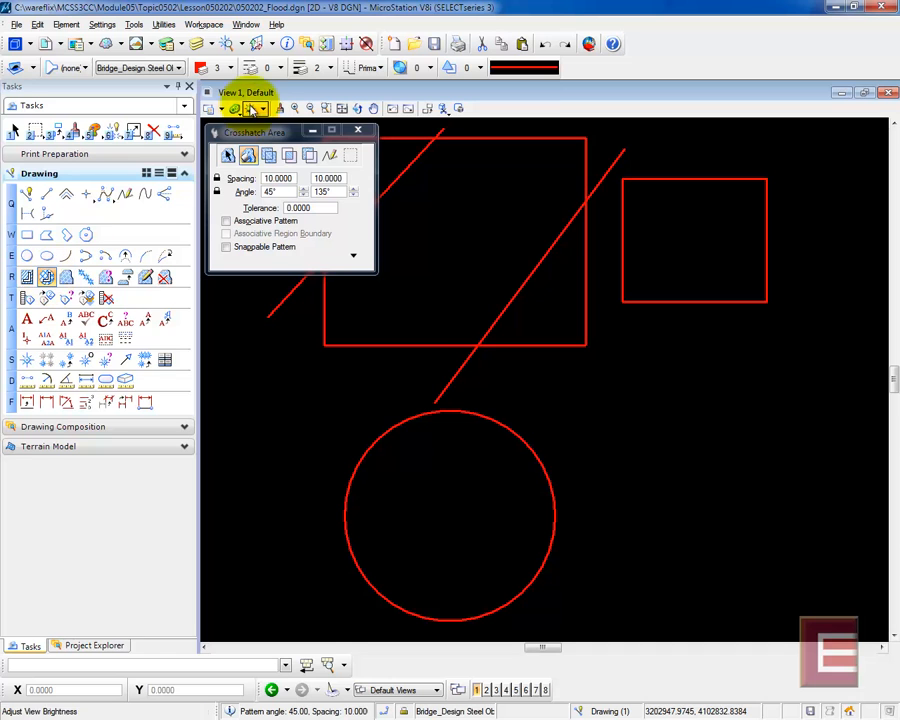
{"action": "left_click", "coordinate": [432, 236]}
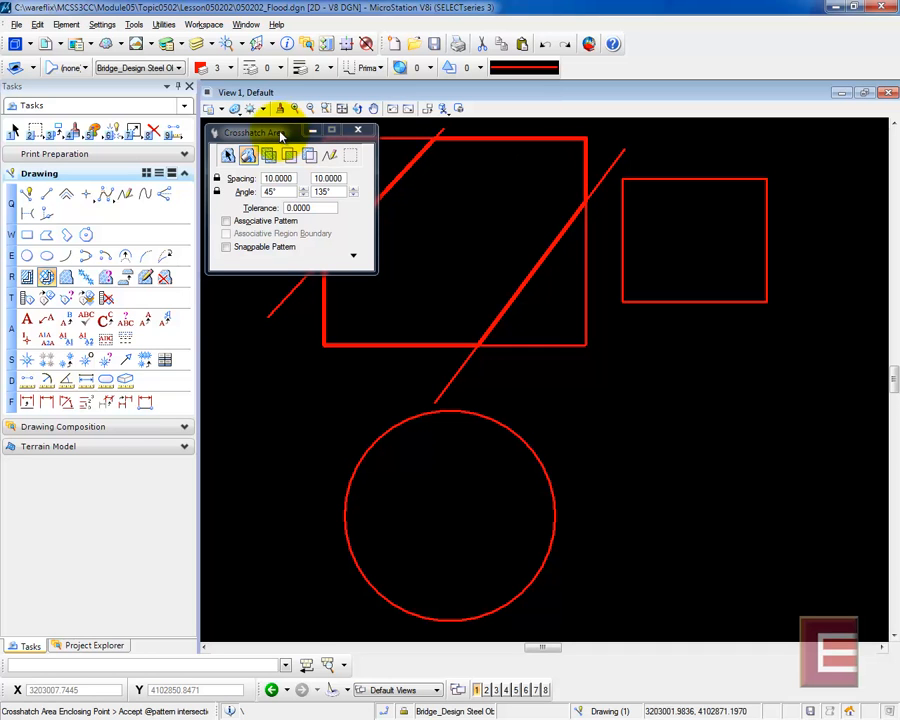
{"action": "left_click_drag", "start_coordinate": [255, 131], "coordinate": [174, 118]}
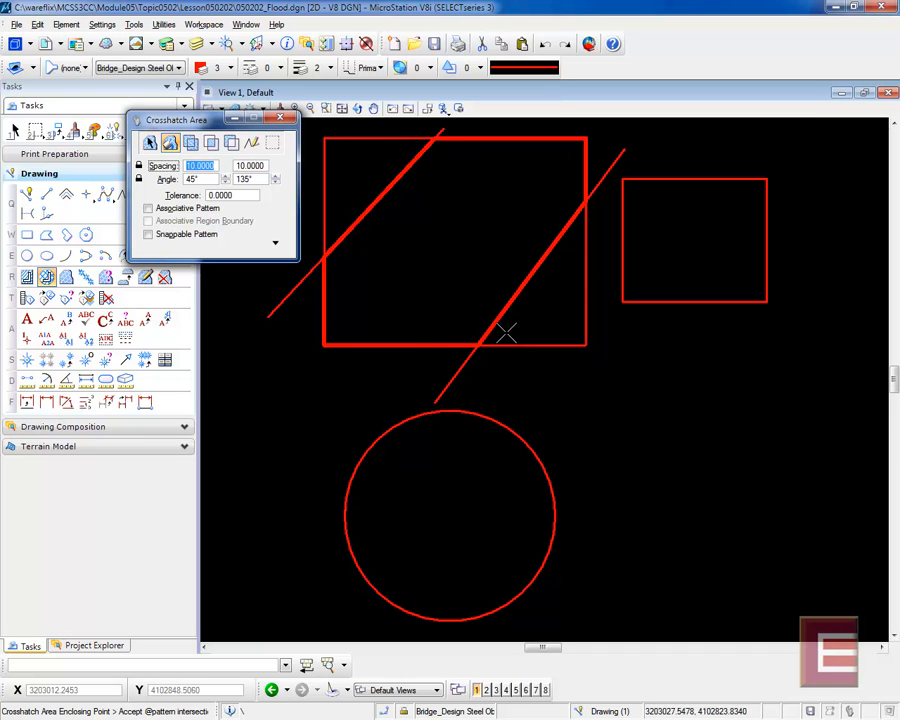
{"action": "right_click", "coordinate": [449, 235]}
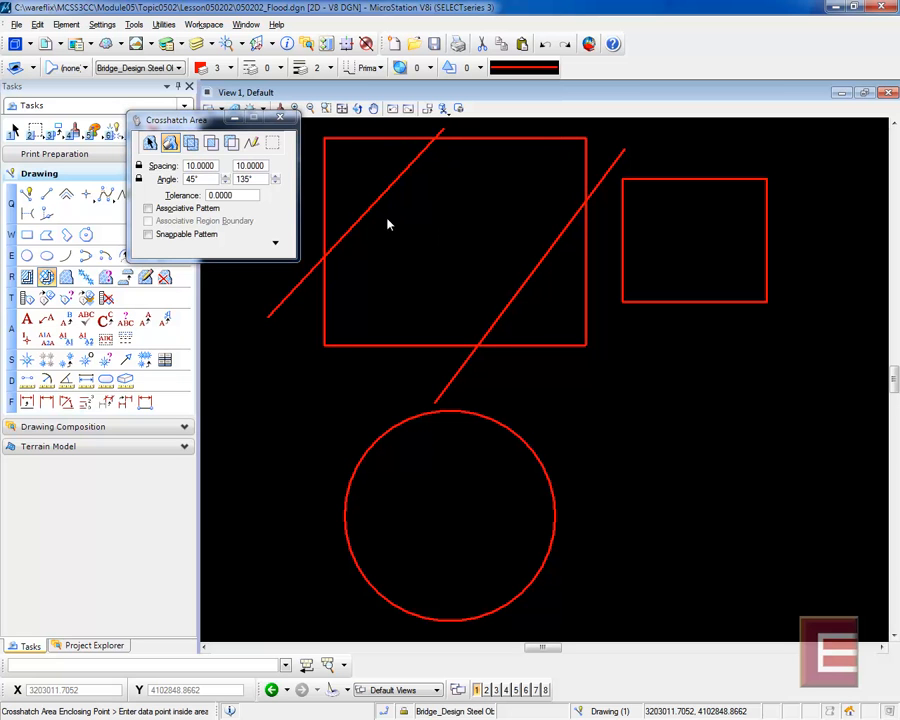
Move the circle up so that it overlaps the bottom edge of the large rectangle.
{"action": "left_click", "coordinate": [66, 140]}
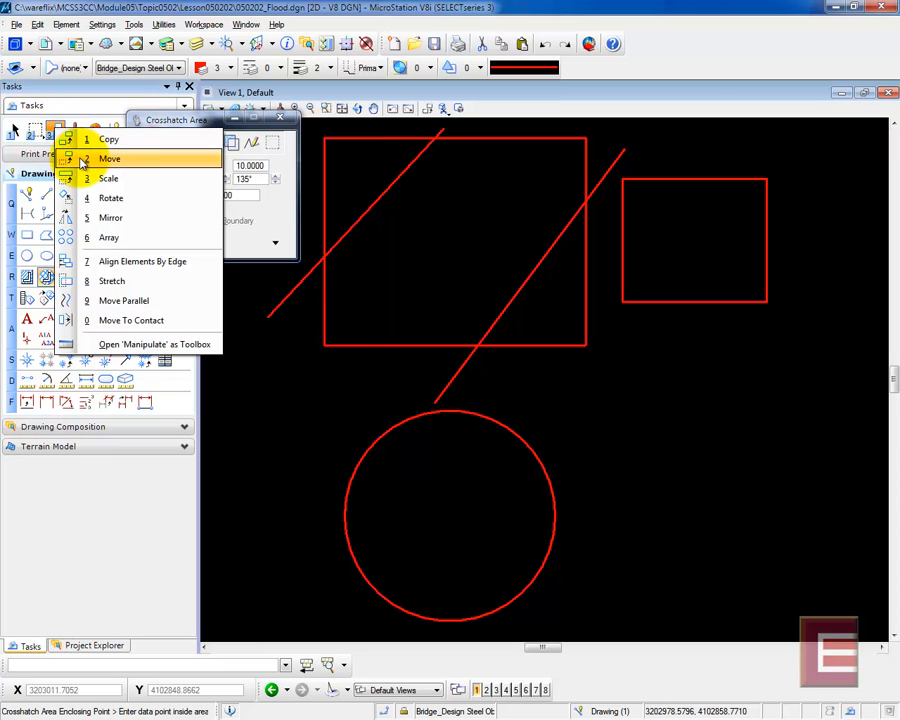
{"action": "left_click", "coordinate": [84, 160]}
{"action": "left_click", "coordinate": [505, 425]}
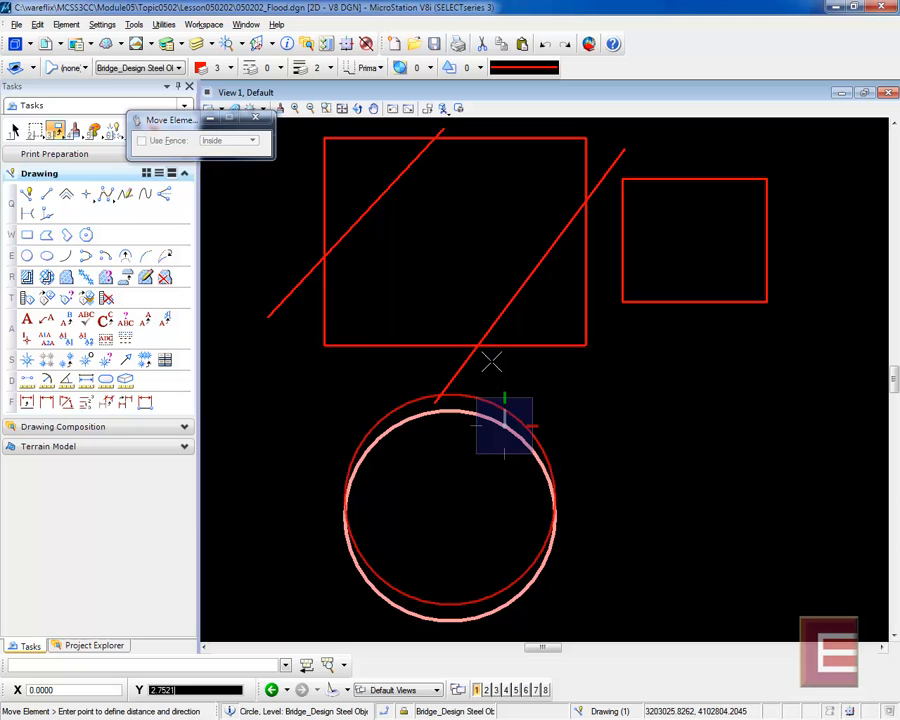
{"action": "left_click", "coordinate": [502, 413]}
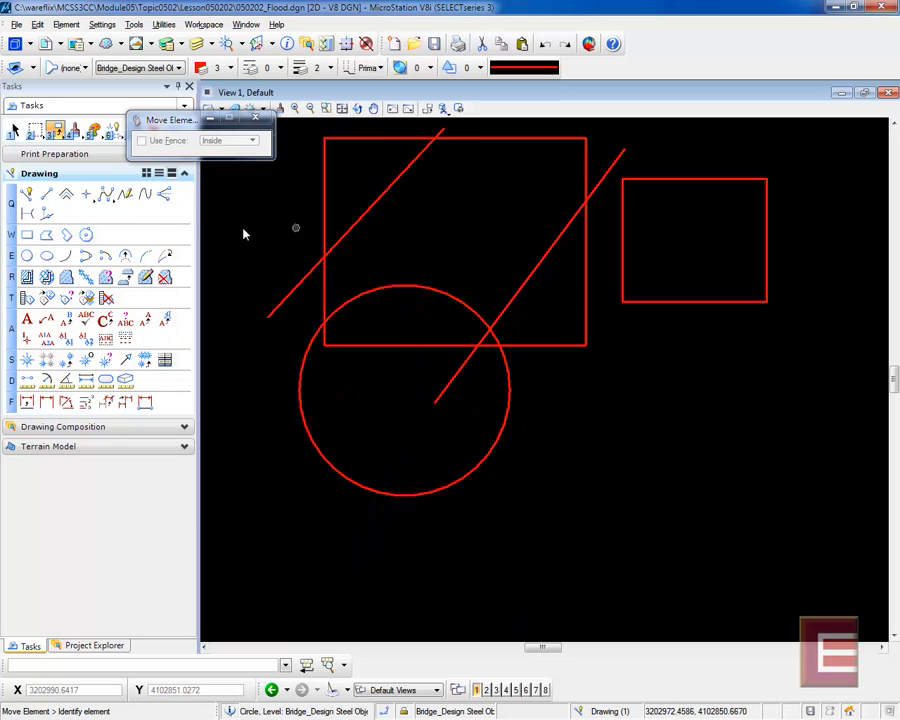
Crosshatch the area enclosed by the rectangle, both diagonal lines and the circle without association, and undo the pattern.
{"action": "left_click", "coordinate": [46, 277]}
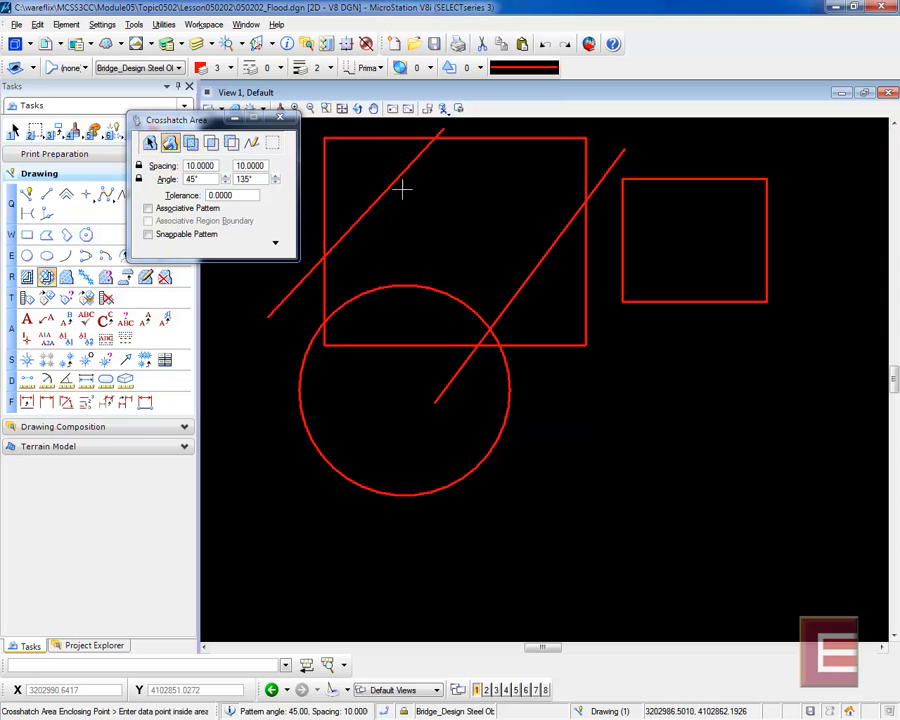
{"action": "left_click", "coordinate": [471, 206]}
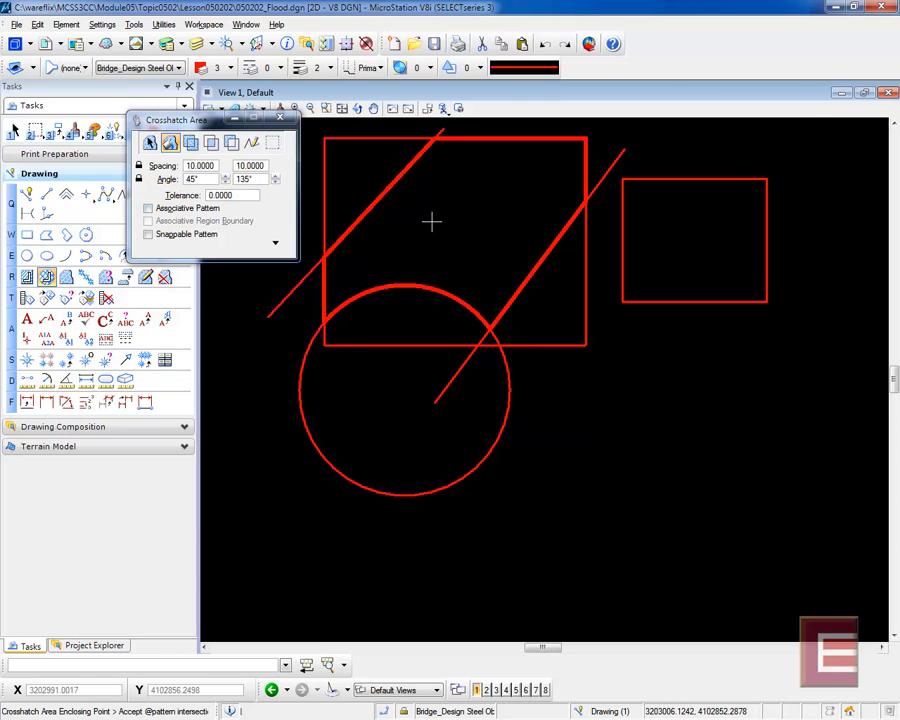
{"action": "left_click", "coordinate": [436, 223]}
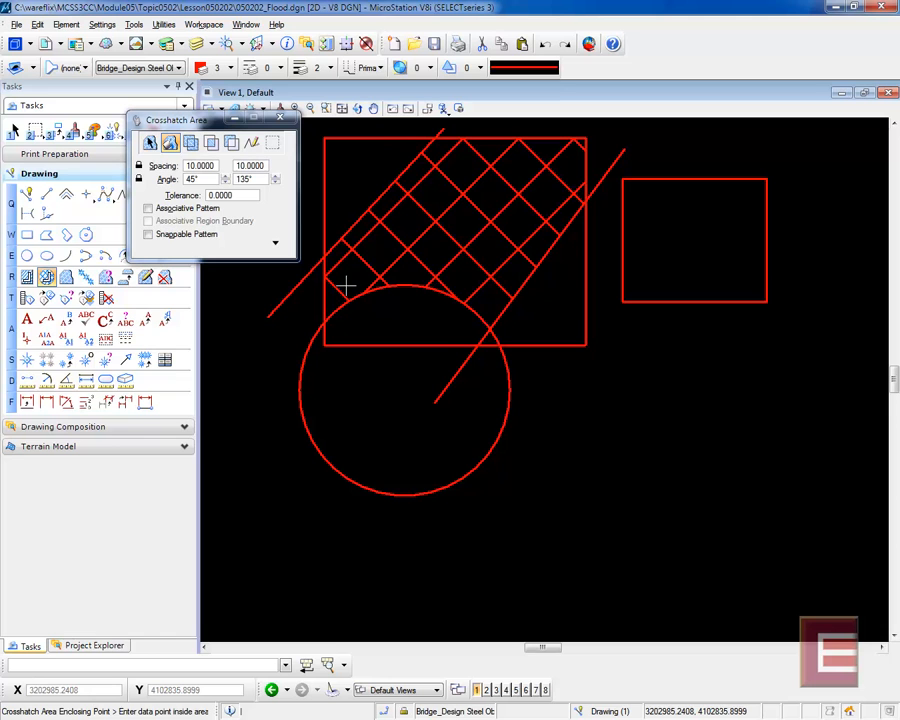
{"action": "left_click", "coordinate": [549, 50]}
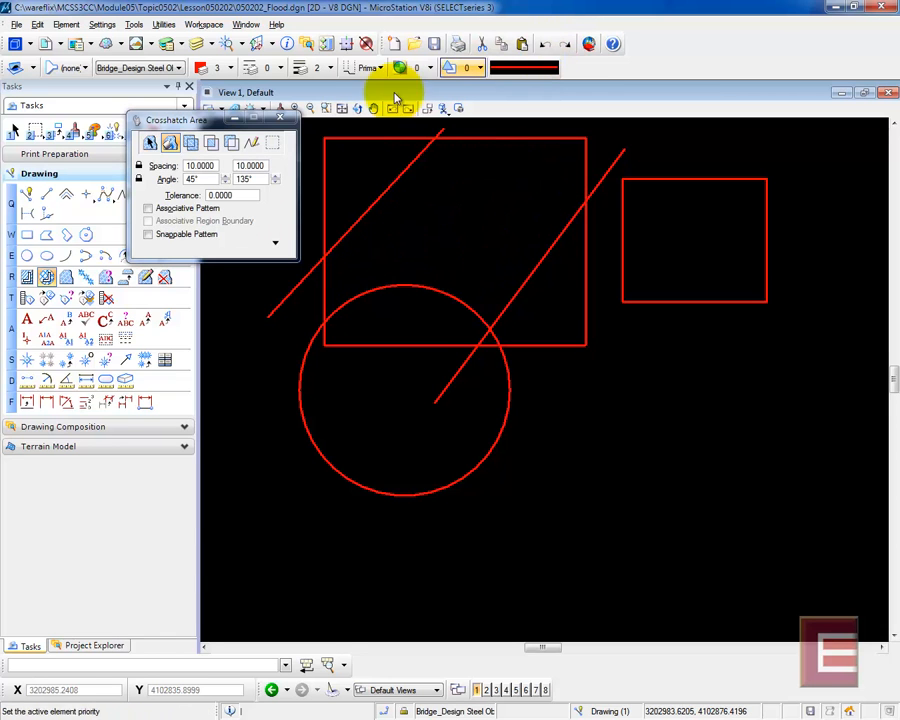
Turn on Associative Pattern and crosshatch the area enclosed by the rectangle, both diagonal lines and the circle.
{"action": "left_click", "coordinate": [148, 208]}
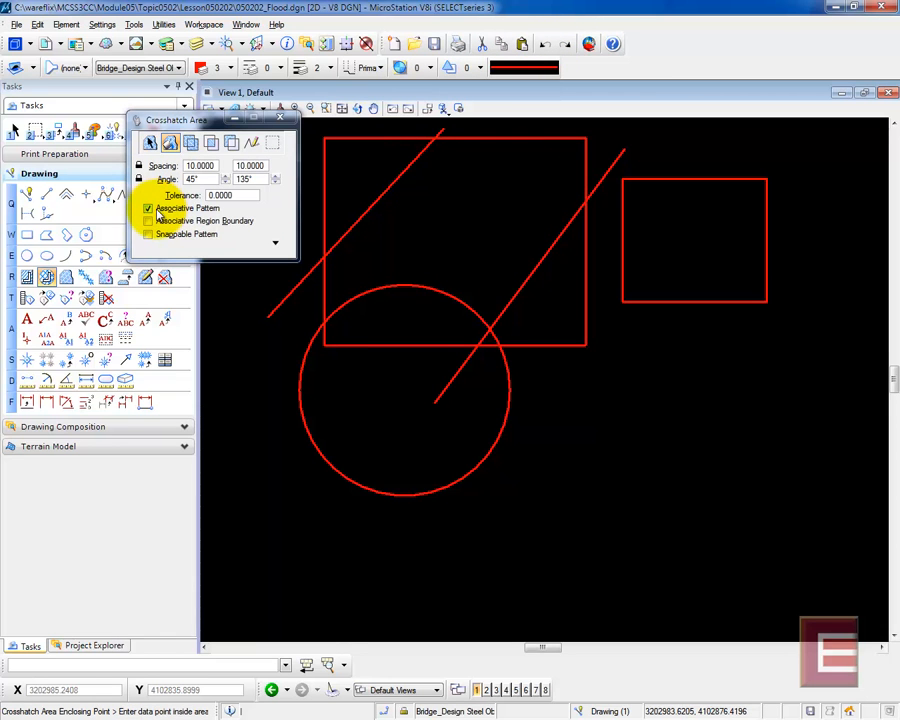
{"action": "left_click", "coordinate": [456, 215]}
{"action": "left_click", "coordinate": [452, 213]}
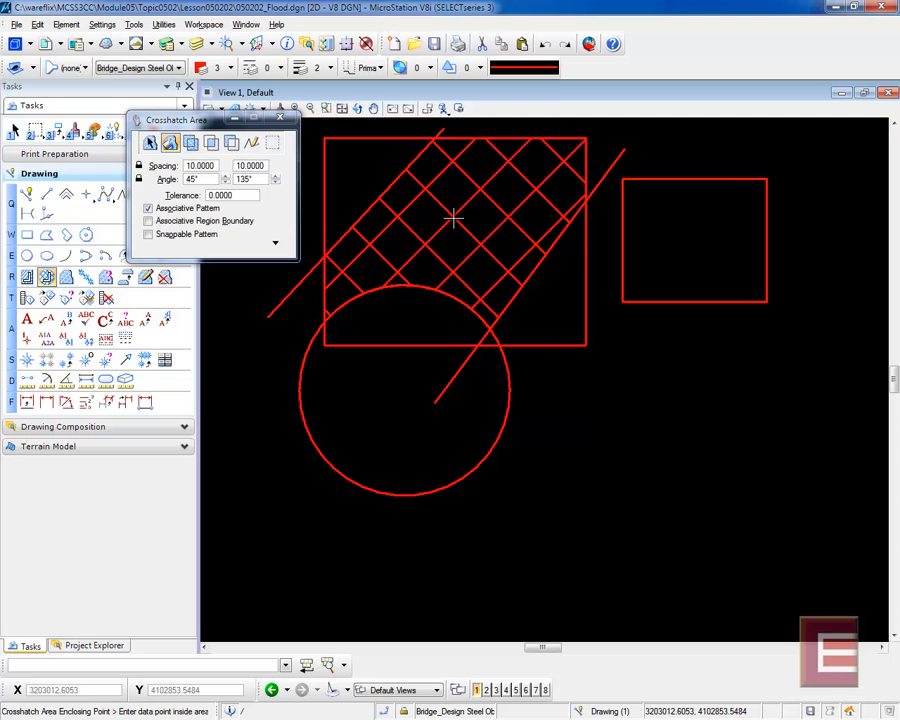
Move the crosshatched shape out of the large rectangle to the empty area below the small rectangle.
{"action": "left_click", "coordinate": [55, 131]}
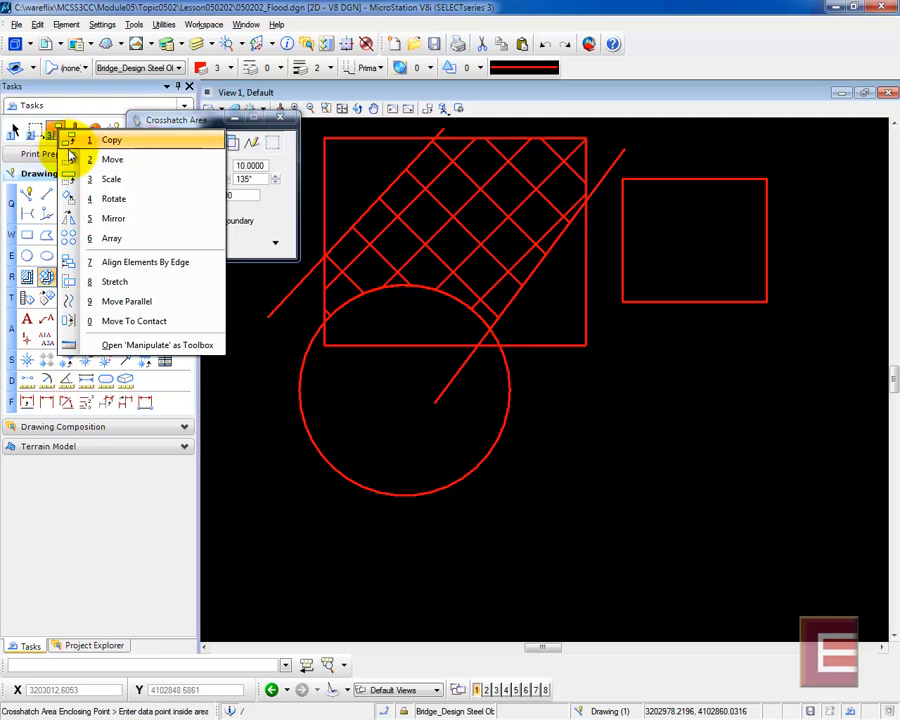
{"action": "left_click", "coordinate": [100, 157]}
{"action": "left_click", "coordinate": [384, 188]}
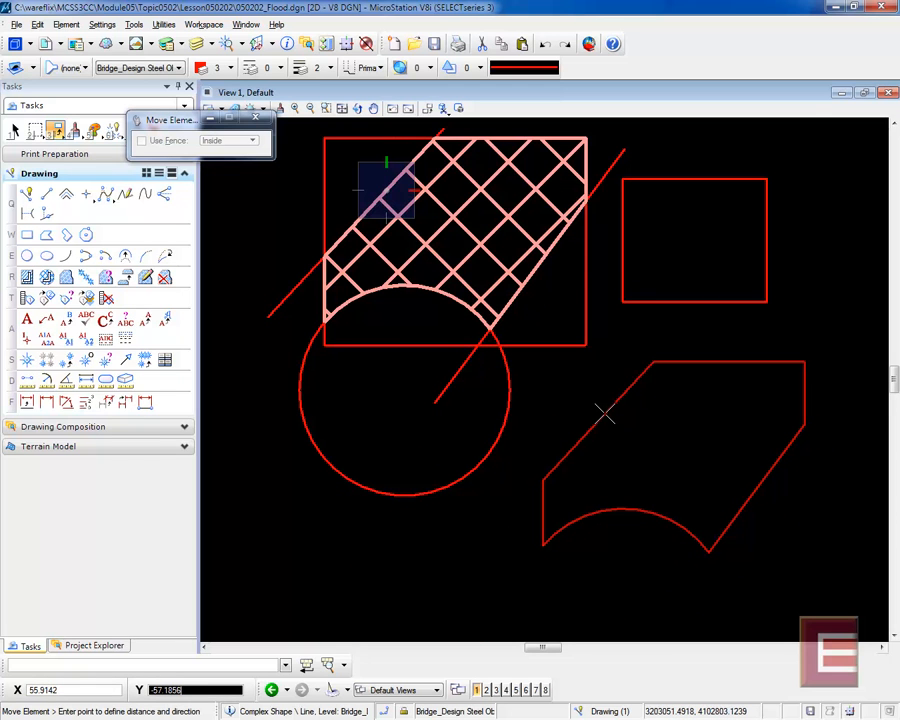
{"action": "left_click", "coordinate": [604, 412]}
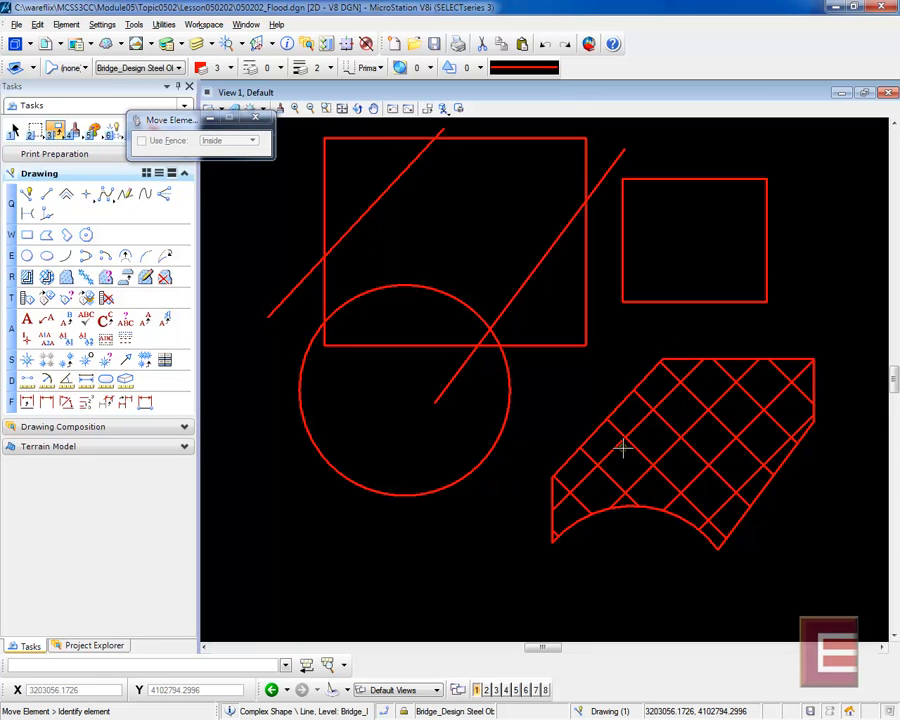
Turn on Associative Region Boundary and crosshatch the area between the diagonal lines and above the circle in the large rectangle.
{"action": "left_click", "coordinate": [46, 279]}
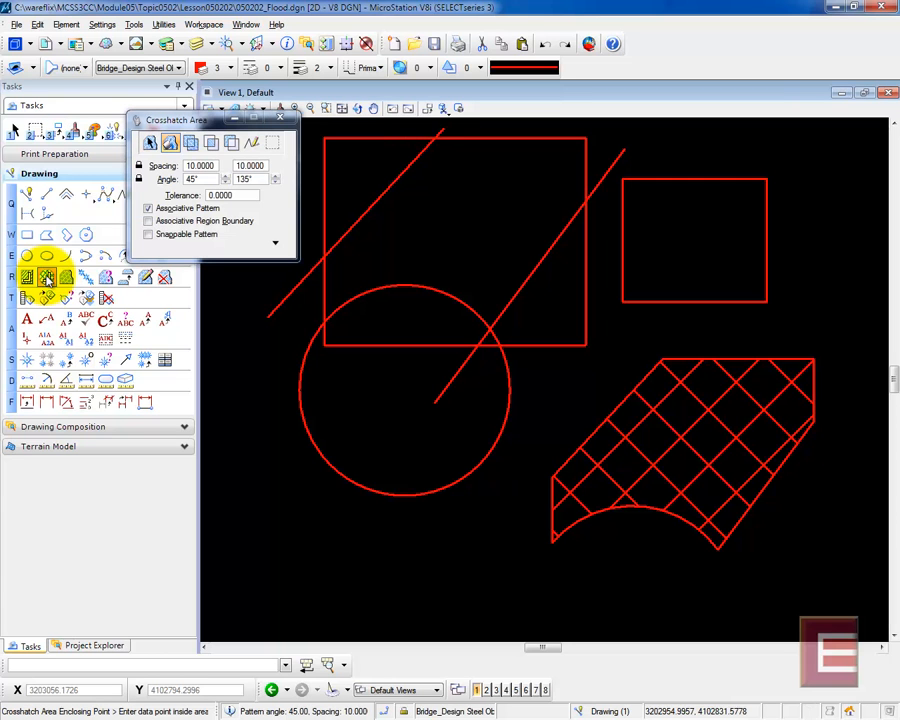
{"action": "left_click", "coordinate": [149, 221]}
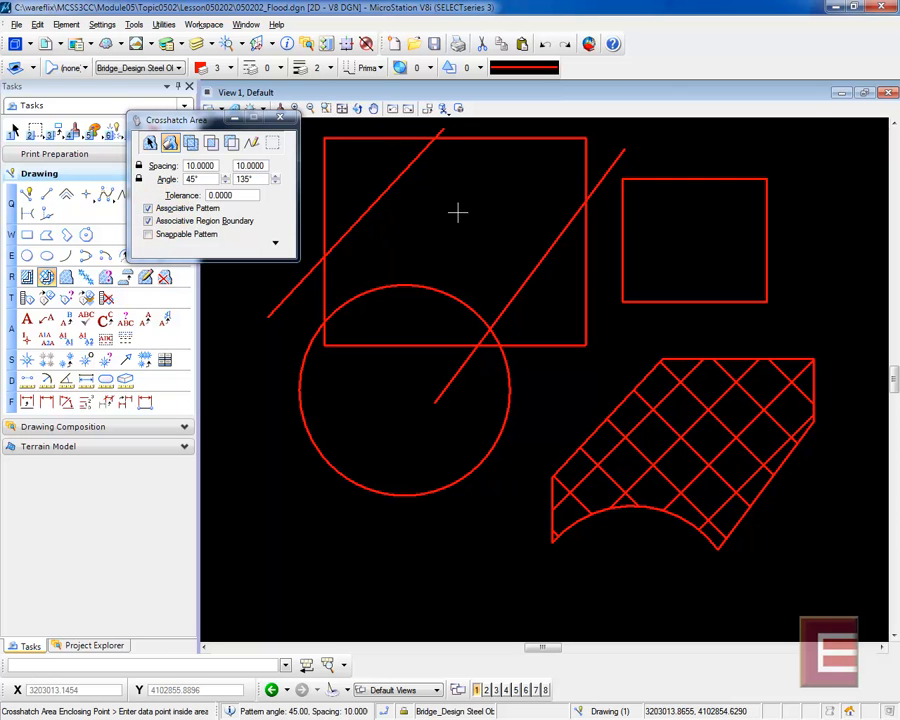
{"action": "left_click", "coordinate": [441, 243]}
{"action": "left_click", "coordinate": [455, 232]}
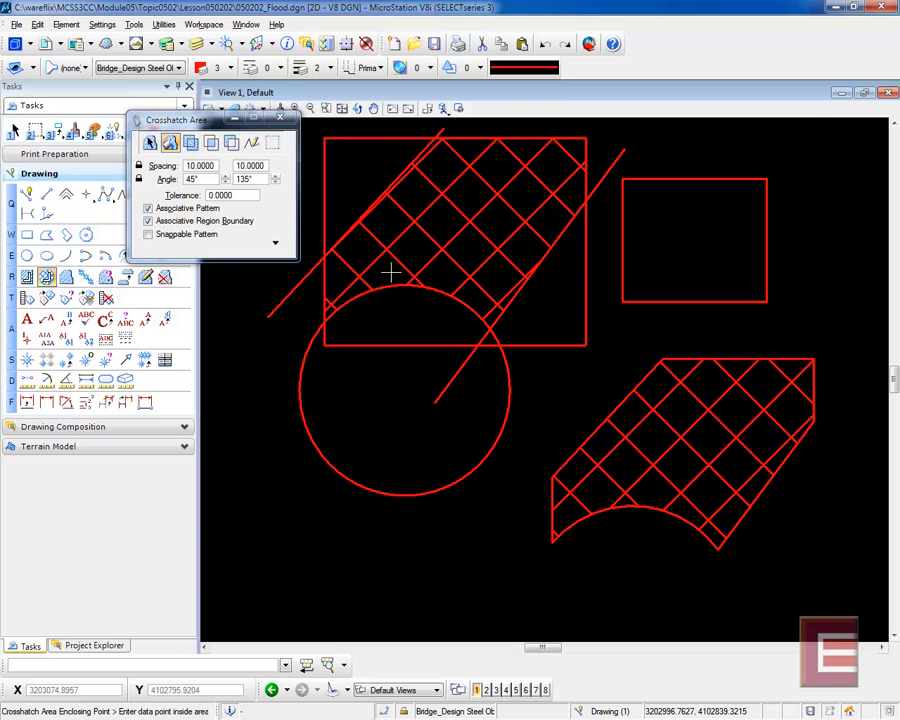
Move the left diagonal line up and to the left, away from the middle of the large rectangle.
{"action": "left_click", "coordinate": [55, 131]}
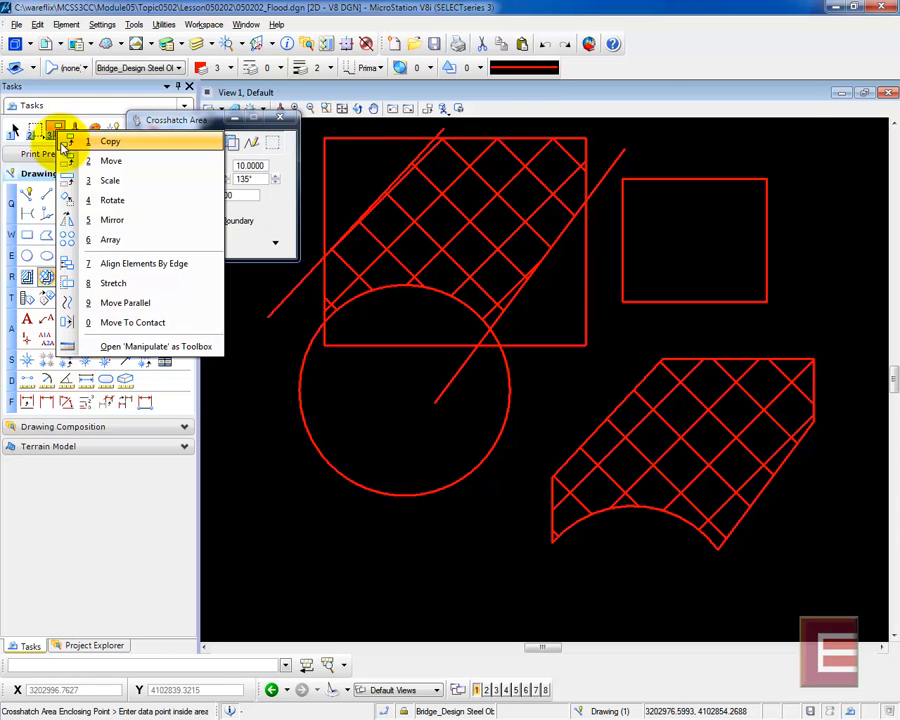
{"action": "left_click", "coordinate": [74, 158]}
{"action": "left_click", "coordinate": [375, 195]}
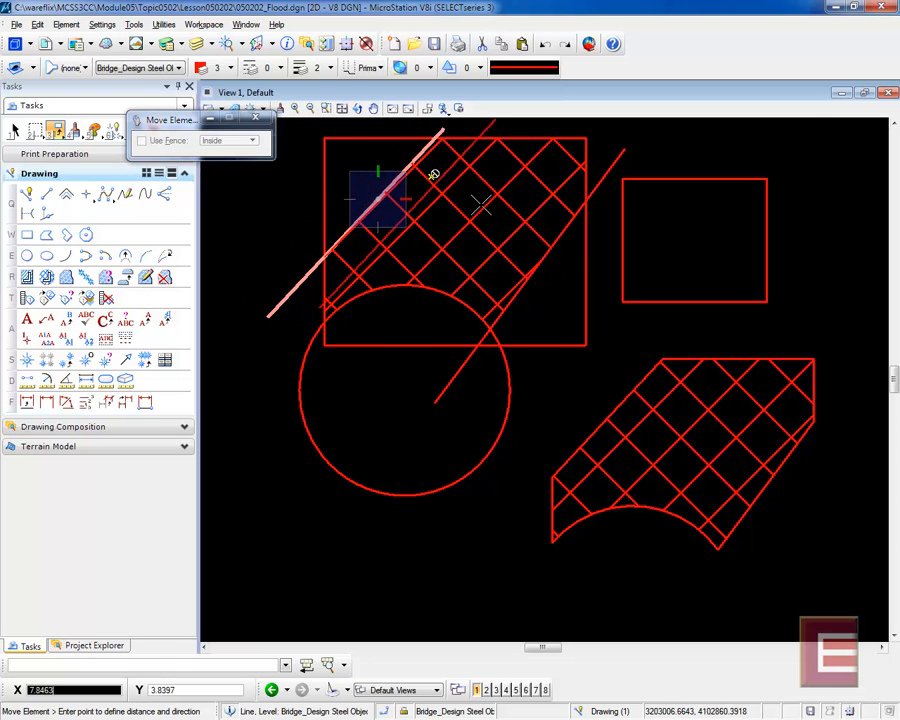
{"action": "right_click", "coordinate": [369, 171]}
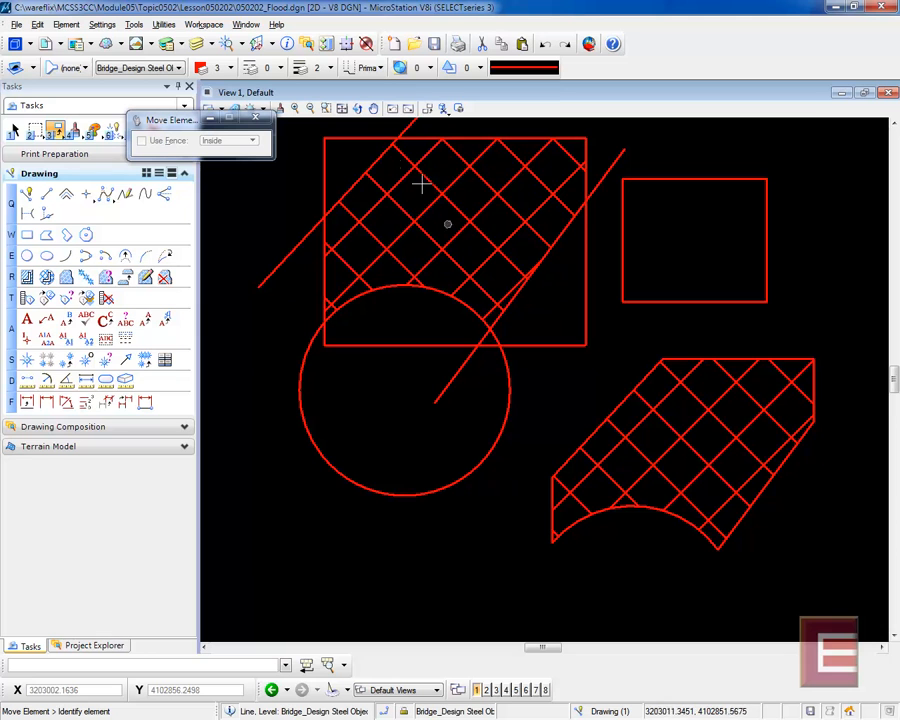
Move the circle down and to the left in two stages until only its top overlaps the large rectangle's lower edge.
{"action": "left_click", "coordinate": [364, 487]}
{"action": "left_click", "coordinate": [316, 506]}
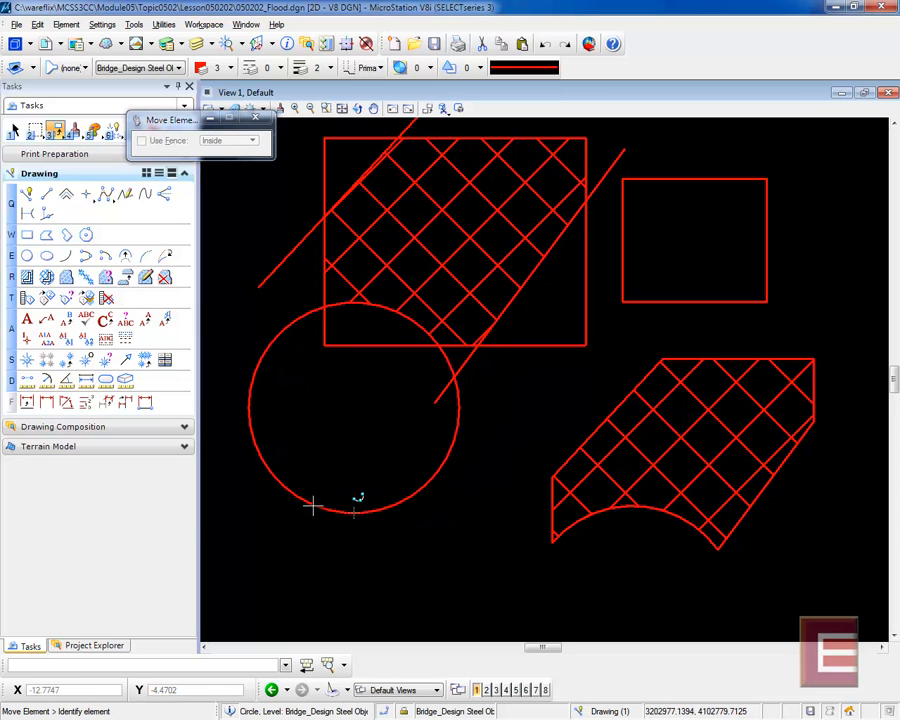
{"action": "left_click", "coordinate": [310, 510]}
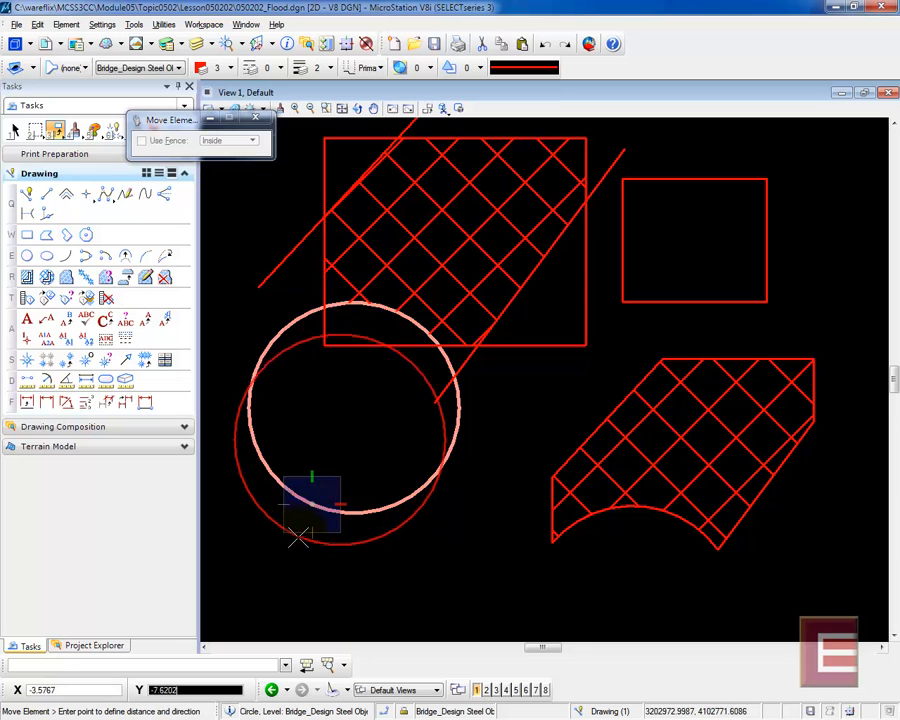
{"action": "left_click", "coordinate": [299, 539]}
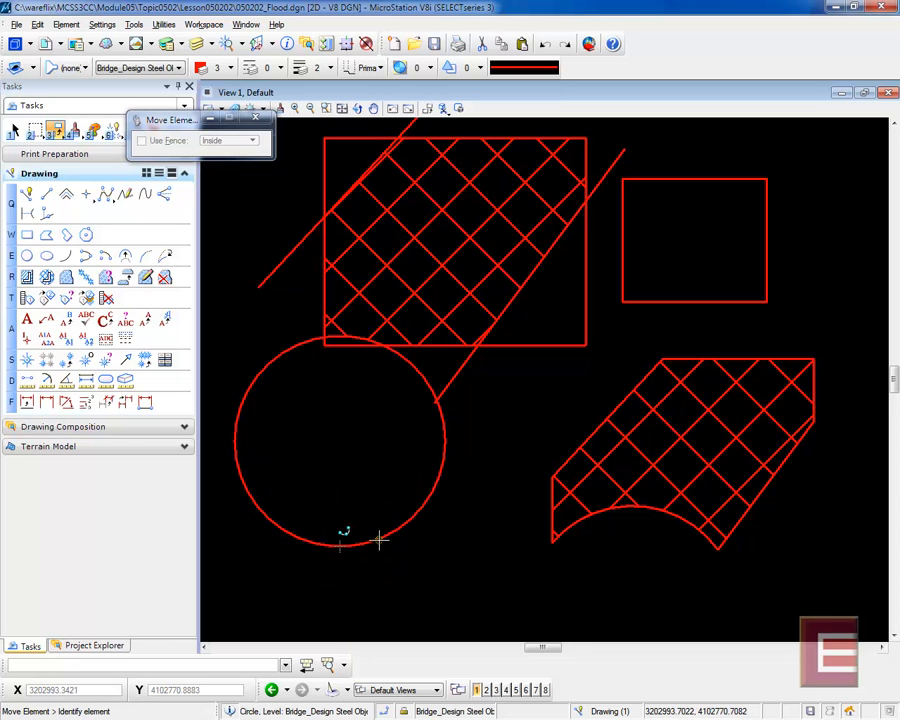
Move the right diagonal line outward toward the small rectangle, and move it back until its lower end meets the circle.
{"action": "left_click", "coordinate": [455, 378]}
{"action": "left_click", "coordinate": [479, 401]}
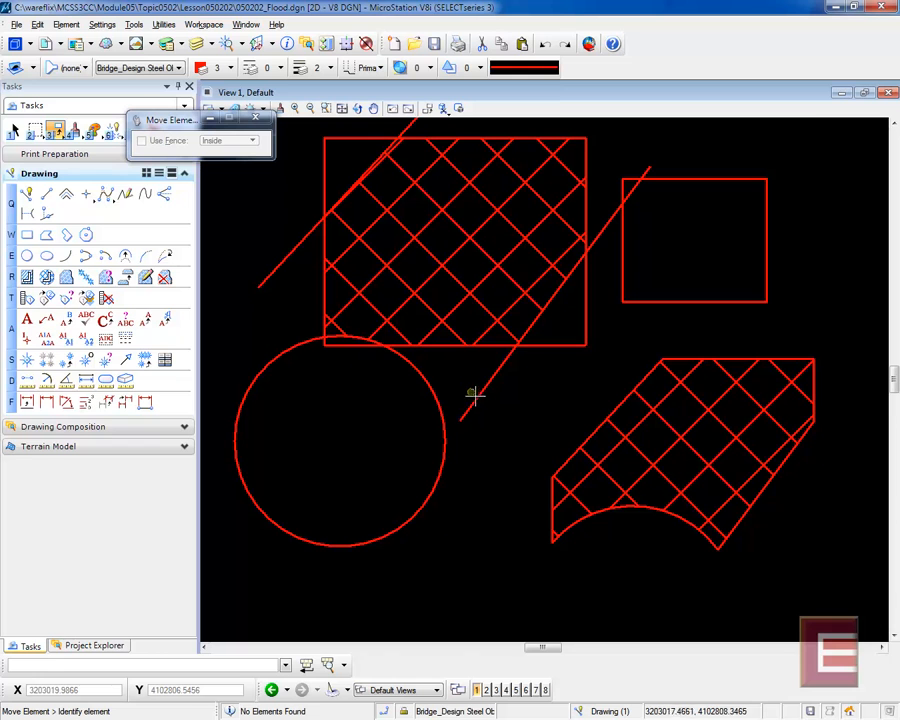
{"action": "left_click", "coordinate": [469, 408]}
{"action": "left_click", "coordinate": [448, 374]}
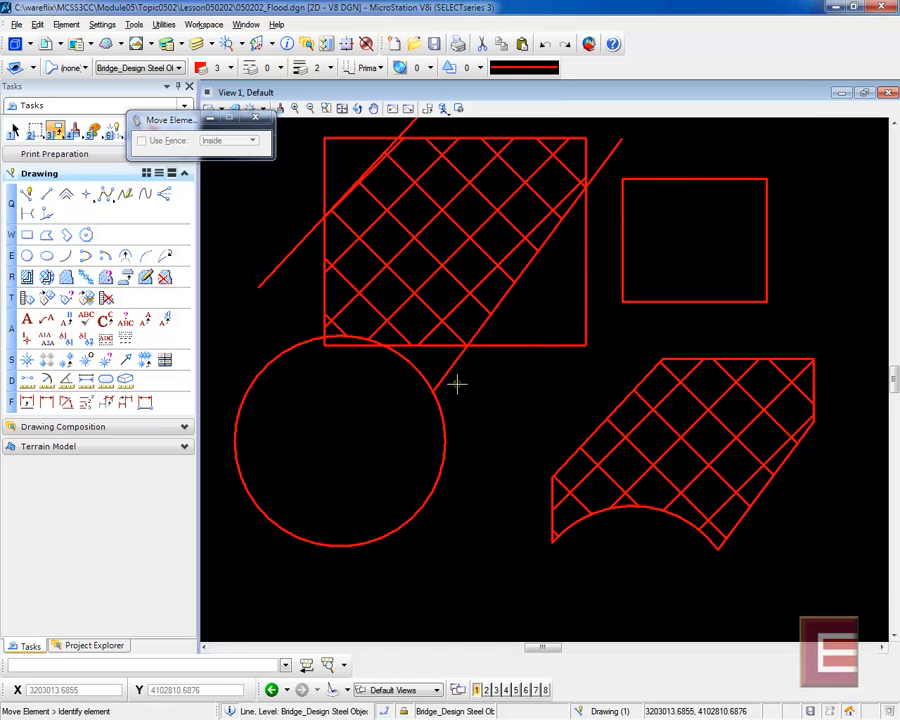